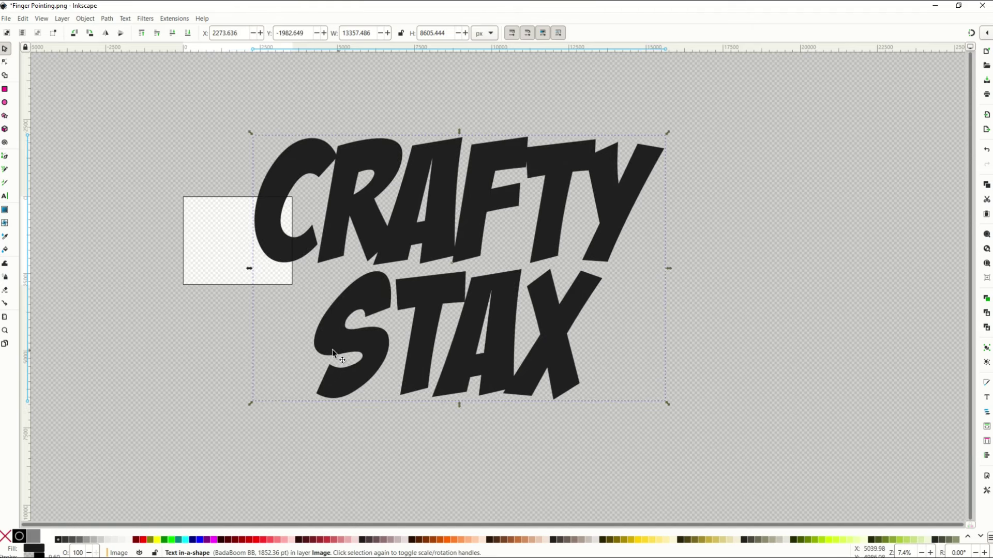
# Duplicate the two-line CRAFTY STAX text and move the copy down and to the right of the original
pyautogui.hotkey('ctrl', 'c')
pyautogui.hotkey('ctrl', 'v')
pyautogui.moveTo(249, 300); pyautogui.dragTo(651, 317)
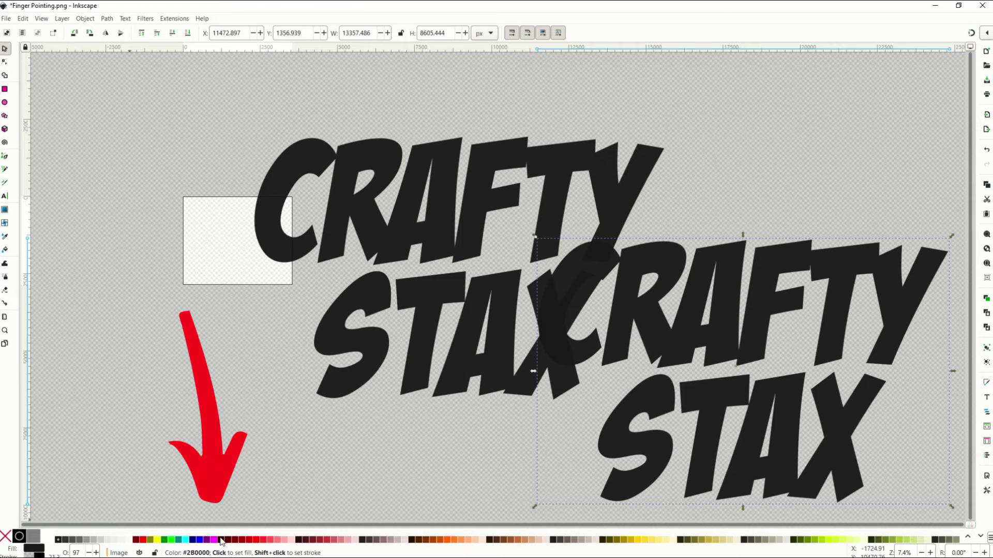
# Fill the copied text with magenta and place it over the black text, offset slightly up and to the left
pyautogui.click(214, 540)
pyautogui.moveTo(545, 366); pyautogui.dragTo(271, 245)
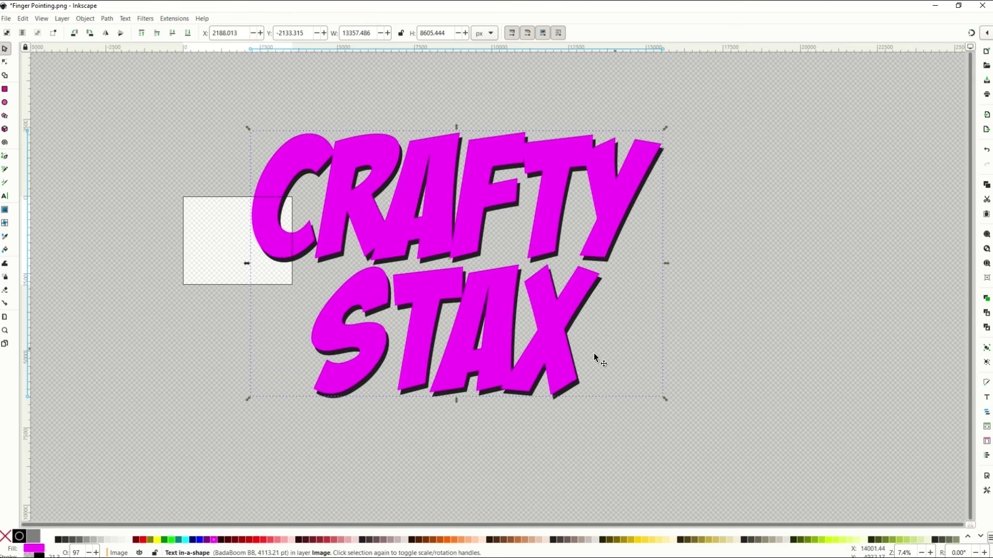
pyautogui.moveTo(264, 201)
pyautogui.mouseDown()
pyautogui.moveTo(109, 292)
pyautogui.moveTo(281, 197)
pyautogui.moveTo(262, 195)
pyautogui.mouseUp()
# Group all the stacked text objects and move the group as one piece
pyautogui.hotkey('ctrl', 'a')
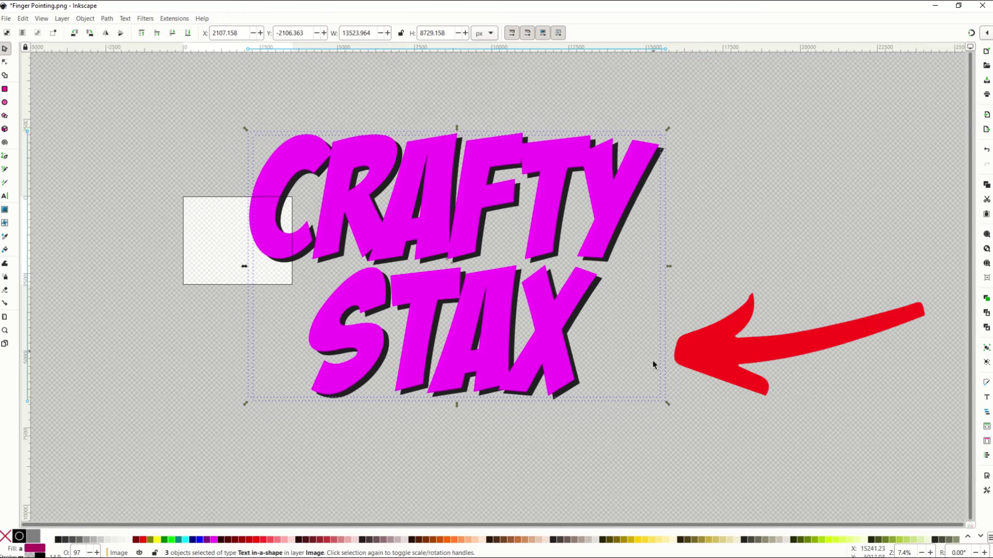
pyautogui.click(84, 19)
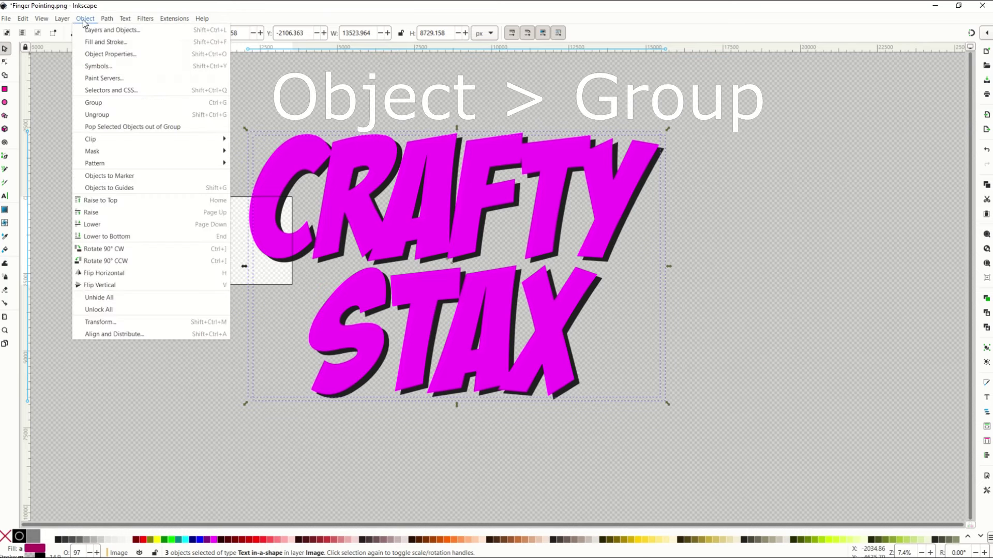
pyautogui.click(93, 102)
pyautogui.click(217, 180)
pyautogui.moveTo(266, 185); pyautogui.dragTo(245, 180)
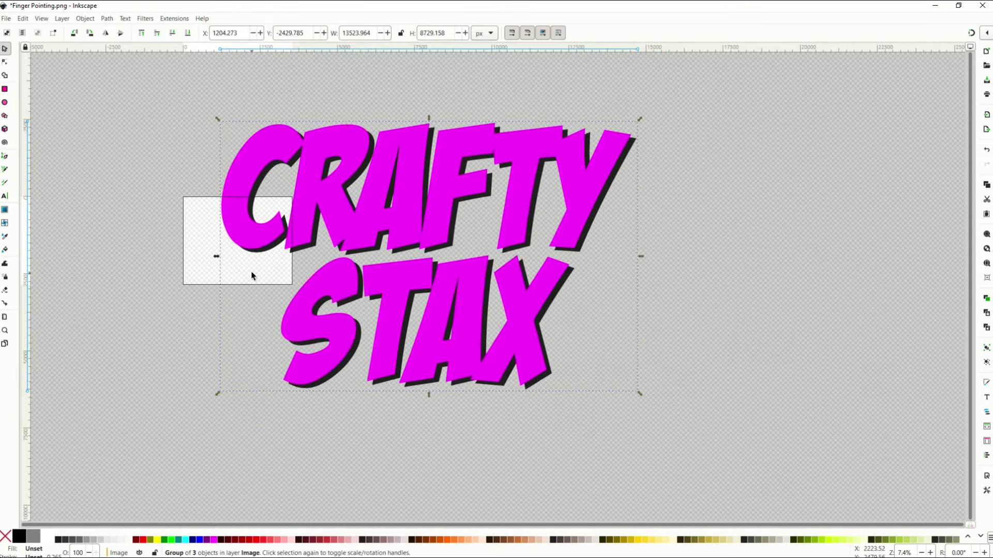
pyautogui.moveTo(260, 239); pyautogui.dragTo(265, 246)
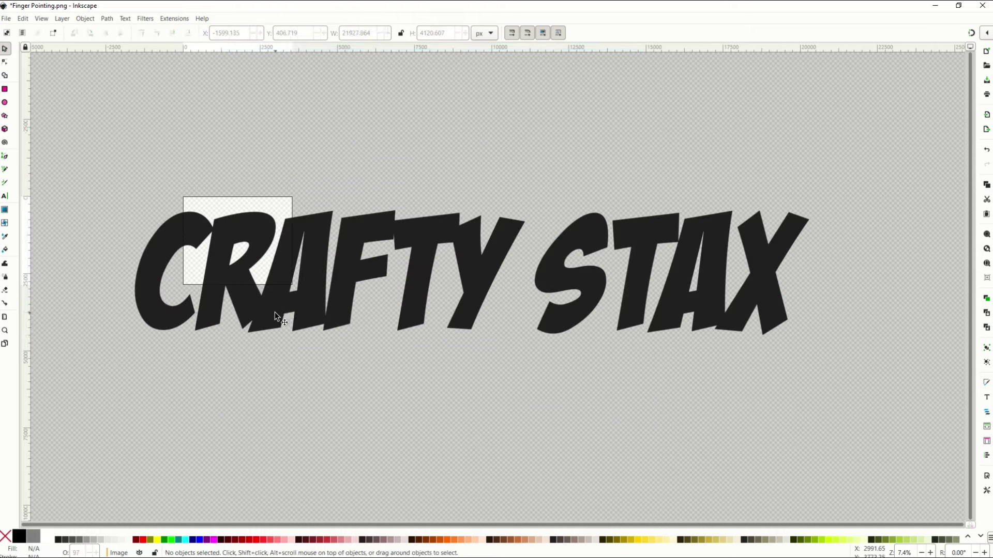
# Move the single-line CRAFTY STAX text slightly up and left and start a Drop Shadow filter on it with live preview
pyautogui.moveTo(274, 311)
pyautogui.mouseDown()
pyautogui.moveTo(275, 297)
pyautogui.moveTo(257, 306)
pyautogui.moveTo(261, 284)
pyautogui.moveTo(256, 305)
pyautogui.mouseUp()
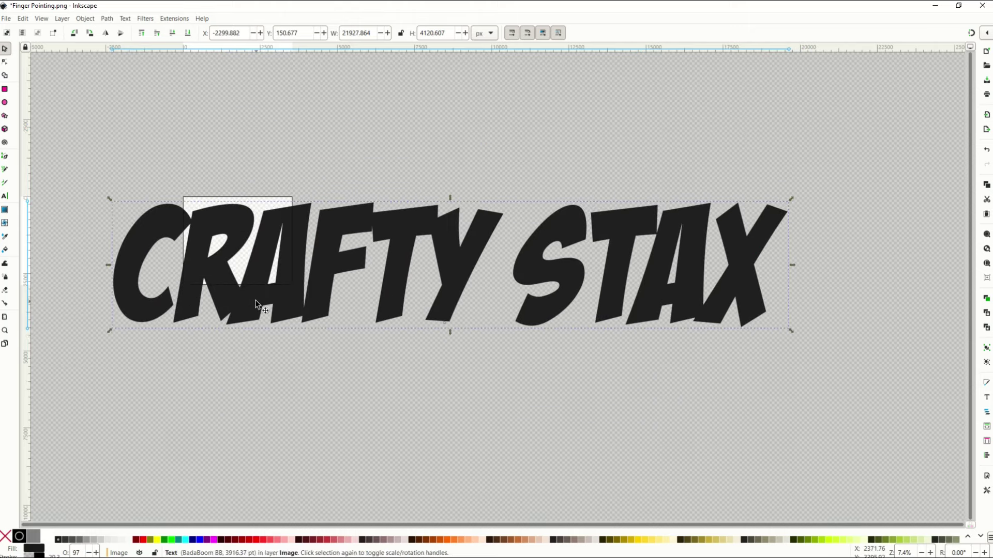
pyautogui.click(145, 19)
pyautogui.moveTo(161, 225)
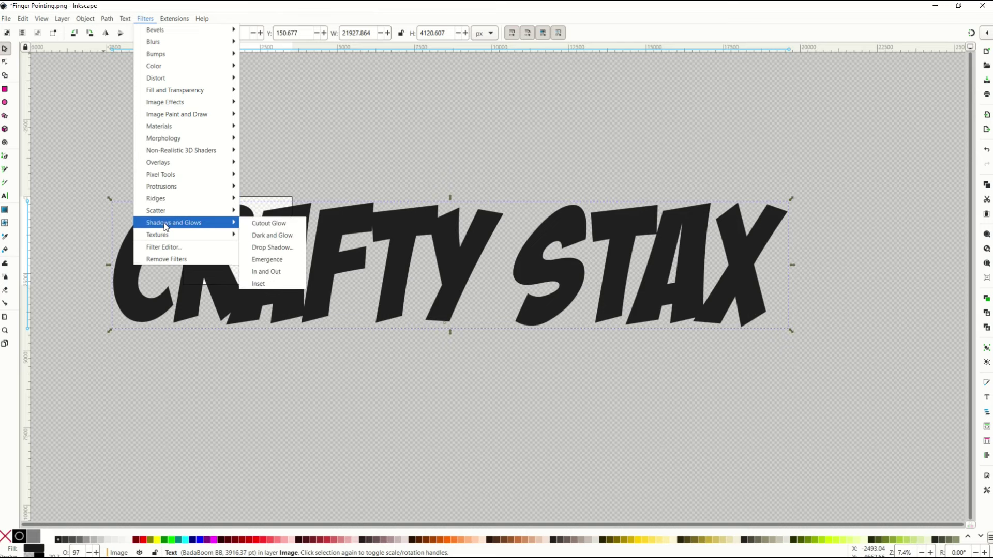
pyautogui.click(271, 248)
pyautogui.moveTo(248, 145); pyautogui.dragTo(242, 159)
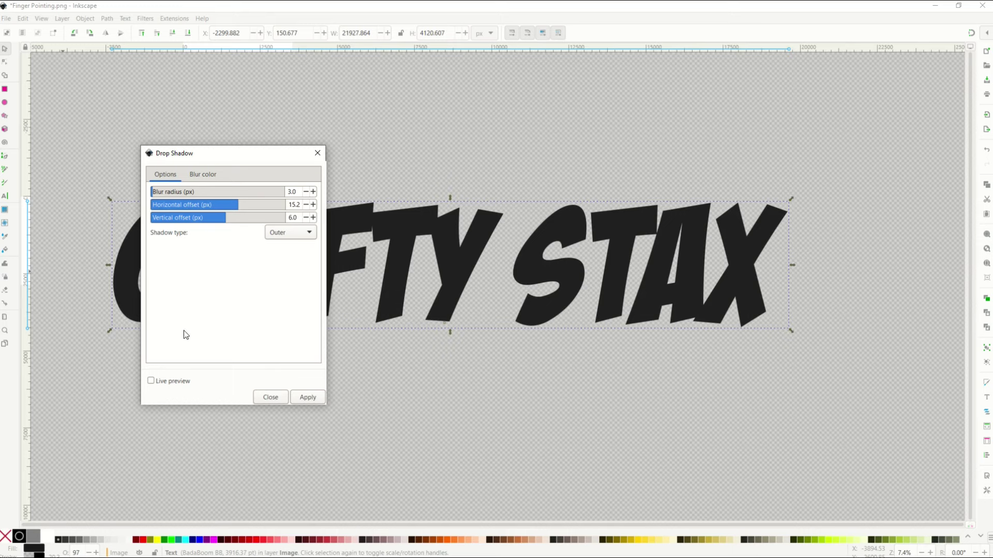
pyautogui.click(151, 382)
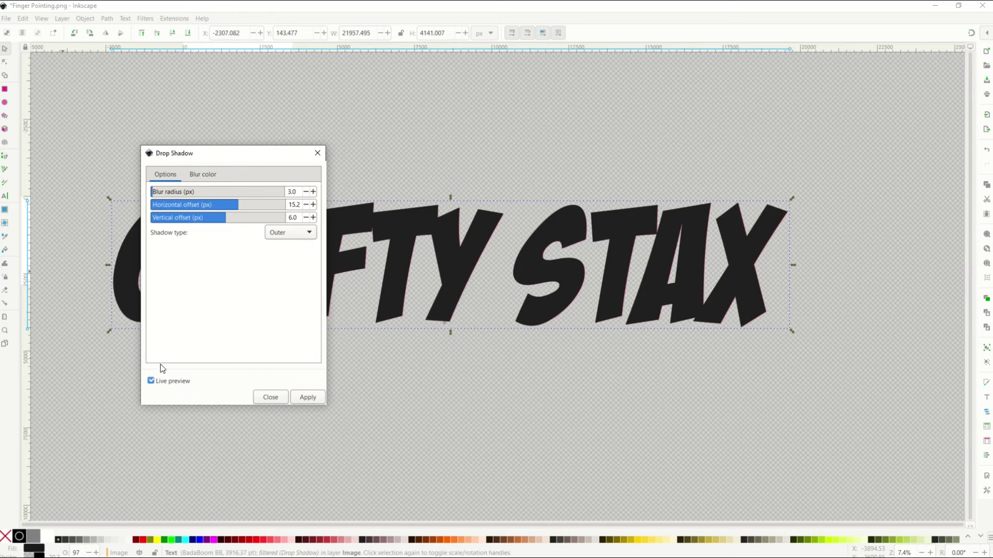
pyautogui.moveTo(237, 147); pyautogui.dragTo(562, 188)
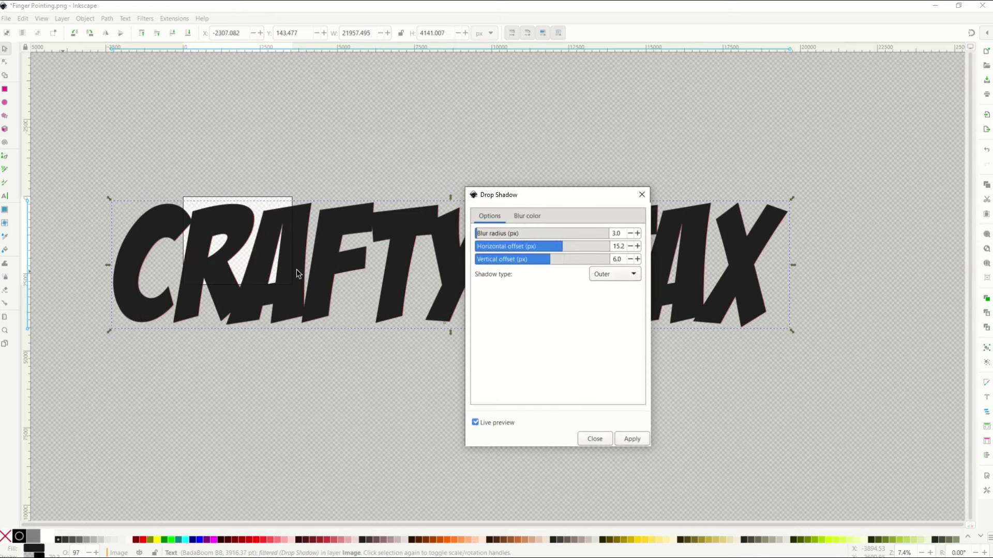
# Set the shadow's horizontal offset to 46.3 px, vertical offset to 38.3 px and blur radius to 63.8 px
pyautogui.click(526, 216)
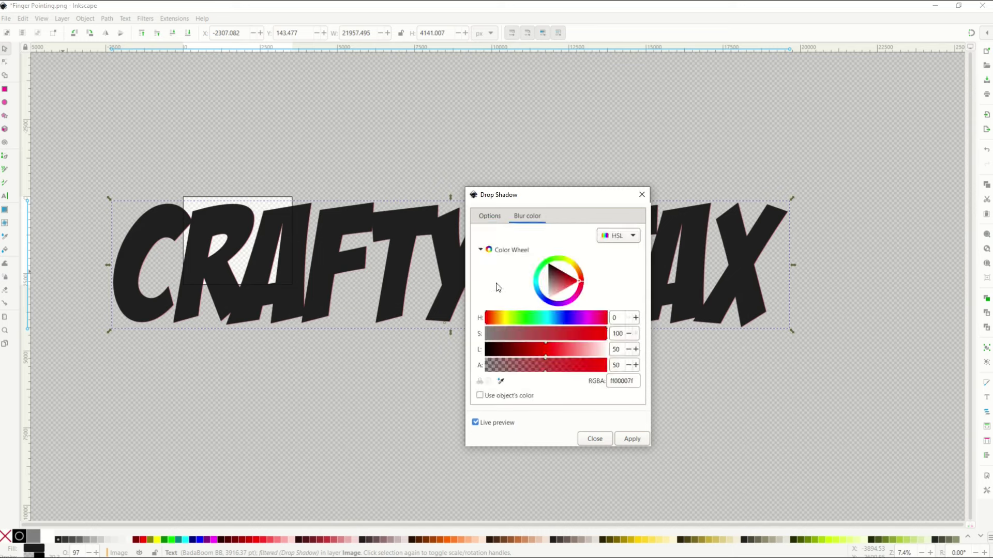
pyautogui.moveTo(549, 285); pyautogui.dragTo(598, 290)
pyautogui.click(491, 216)
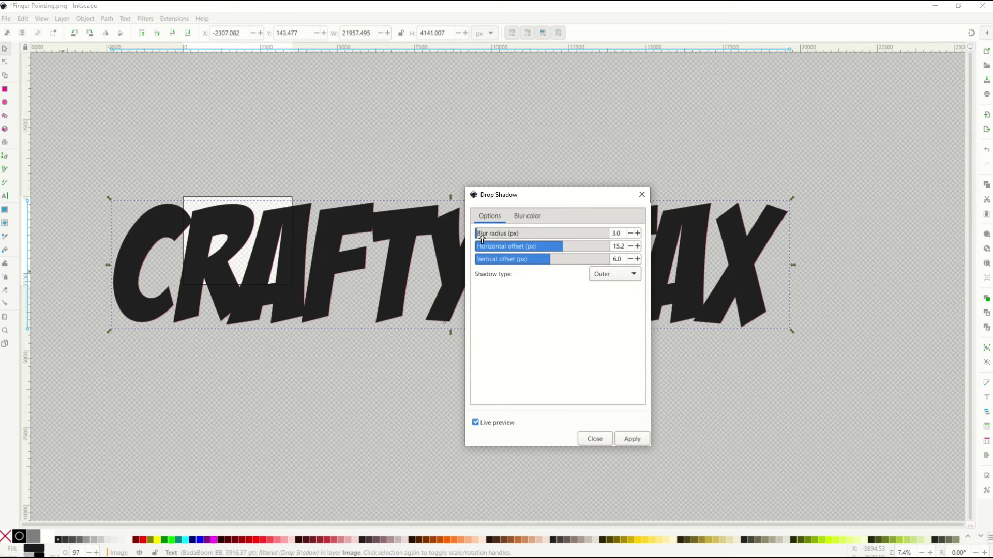
pyautogui.moveTo(495, 249); pyautogui.dragTo(605, 247)
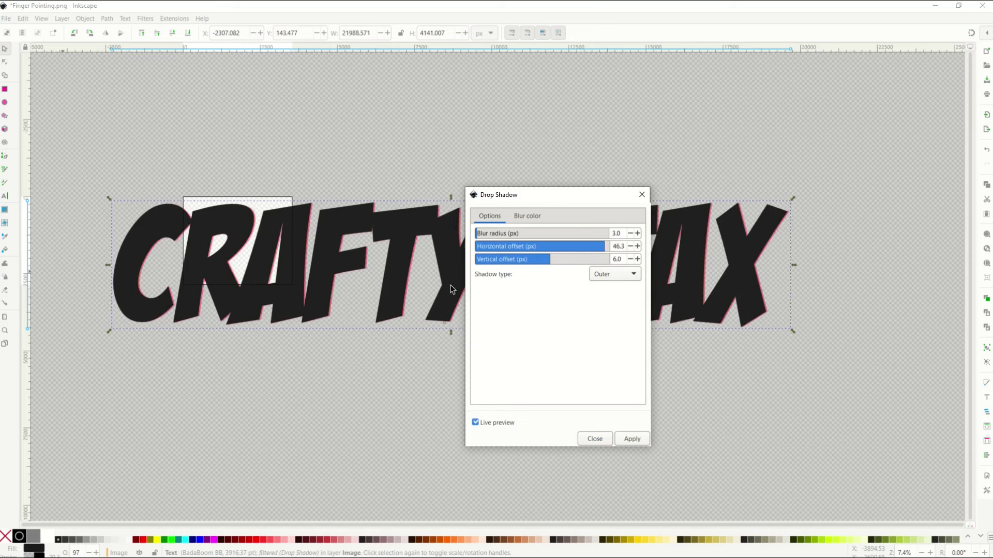
pyautogui.moveTo(527, 261); pyautogui.dragTo(593, 263)
pyautogui.click(551, 237)
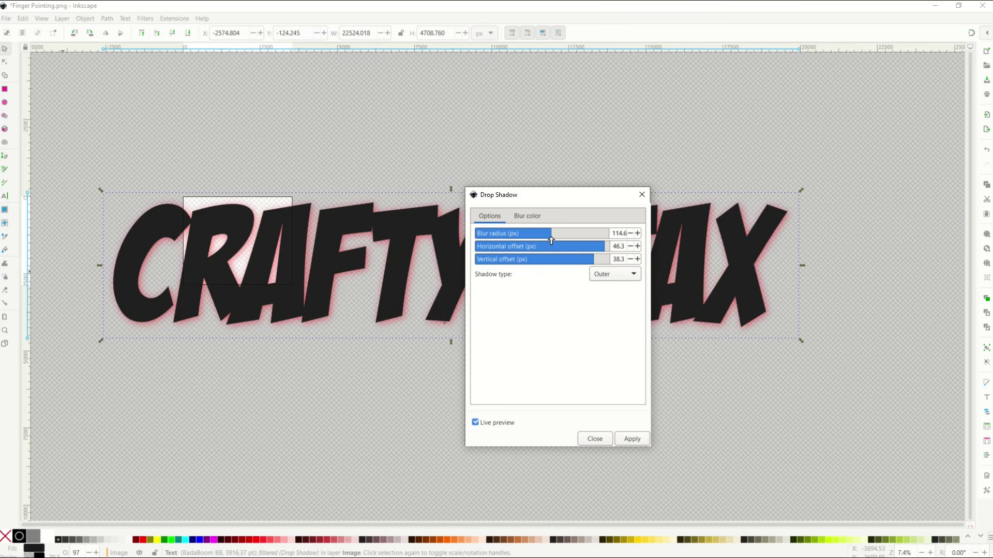
pyautogui.moveTo(551, 237); pyautogui.dragTo(518, 233)
# Preview the Inner, Inner cutout and Shadow only shadow types, and return the type to Outer
pyautogui.click(586, 279)
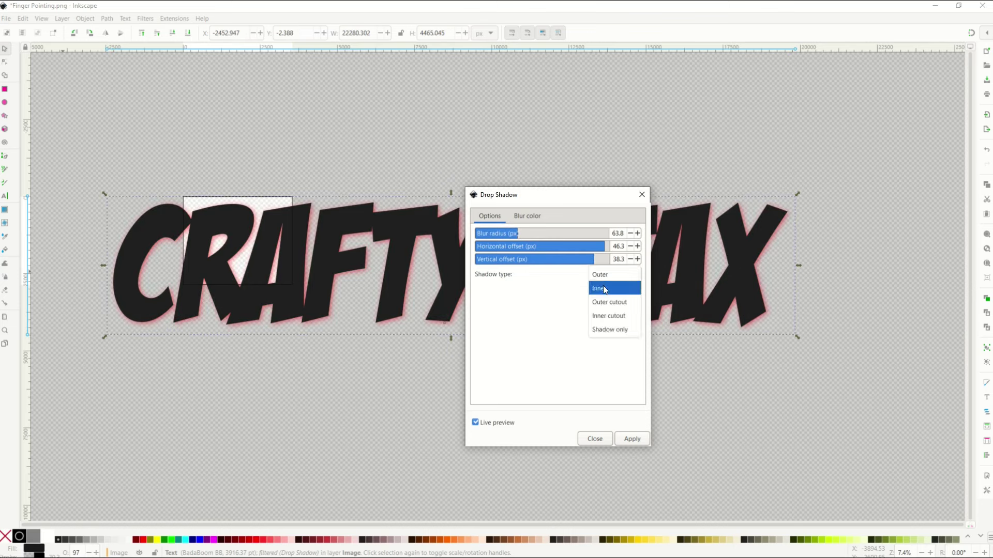
pyautogui.click(605, 289)
pyautogui.click(605, 279)
pyautogui.click(604, 288)
pyautogui.click(607, 280)
pyautogui.click(604, 302)
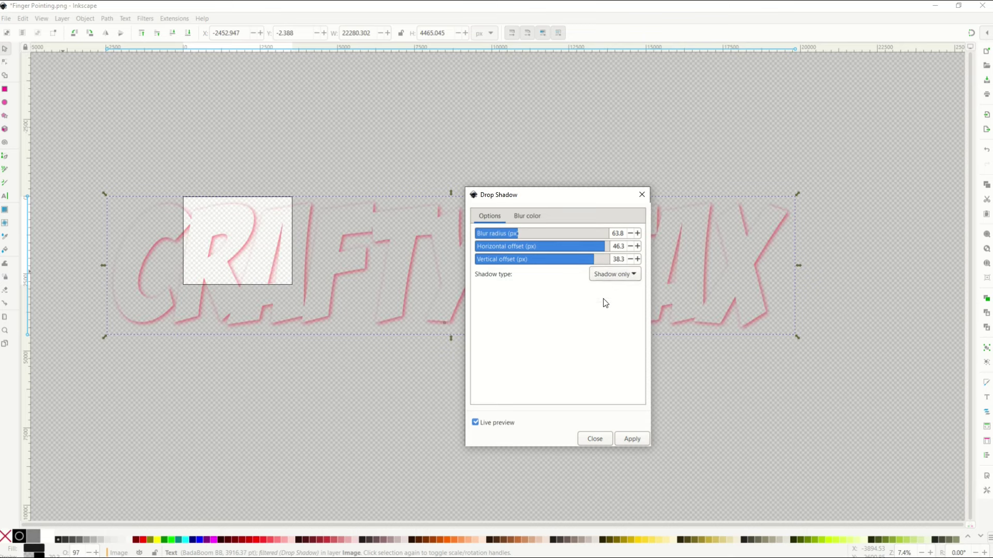
pyautogui.scroll(1, 597, 278)
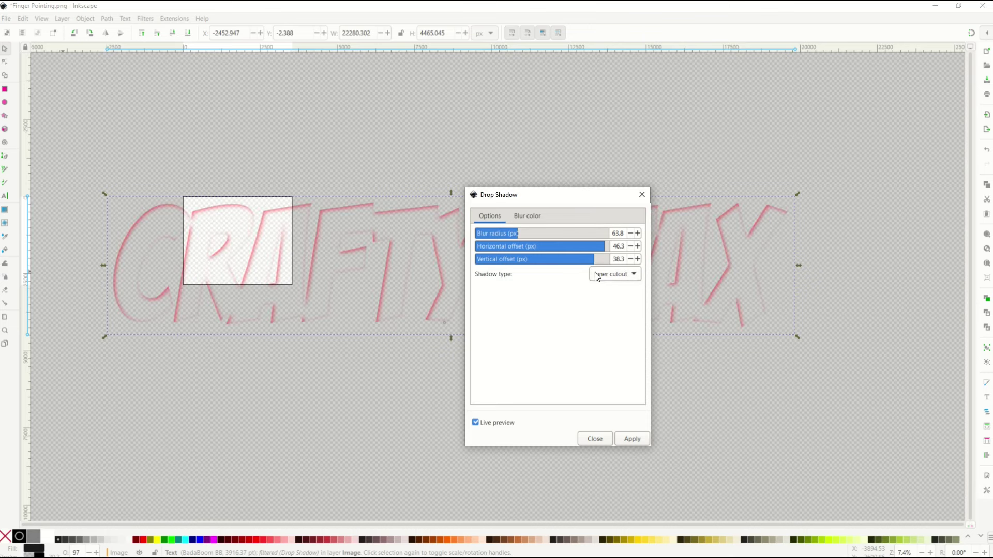
pyautogui.click(598, 275)
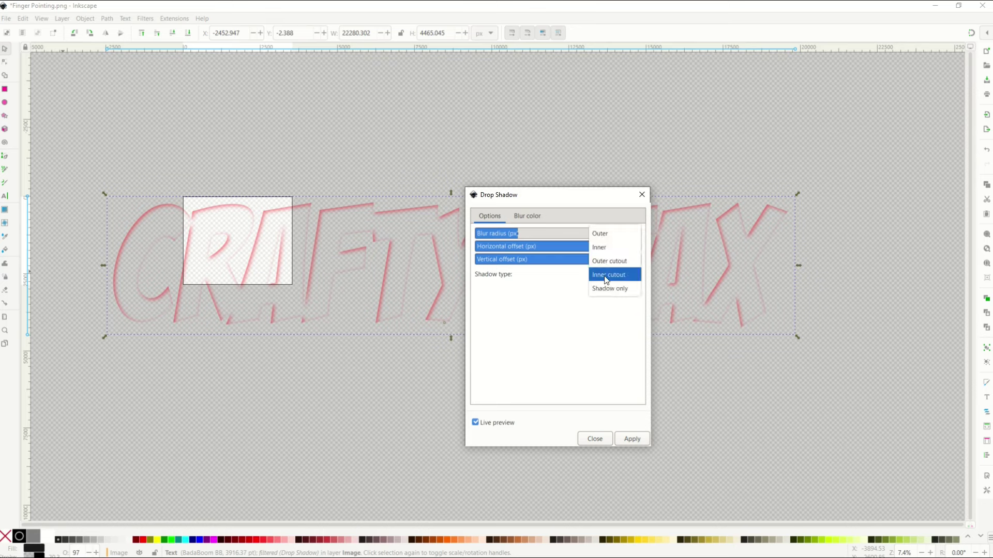
pyautogui.click(602, 238)
# Make the shadow colour fully opaque red (ff0000ff) after trying other shades
pyautogui.click(527, 216)
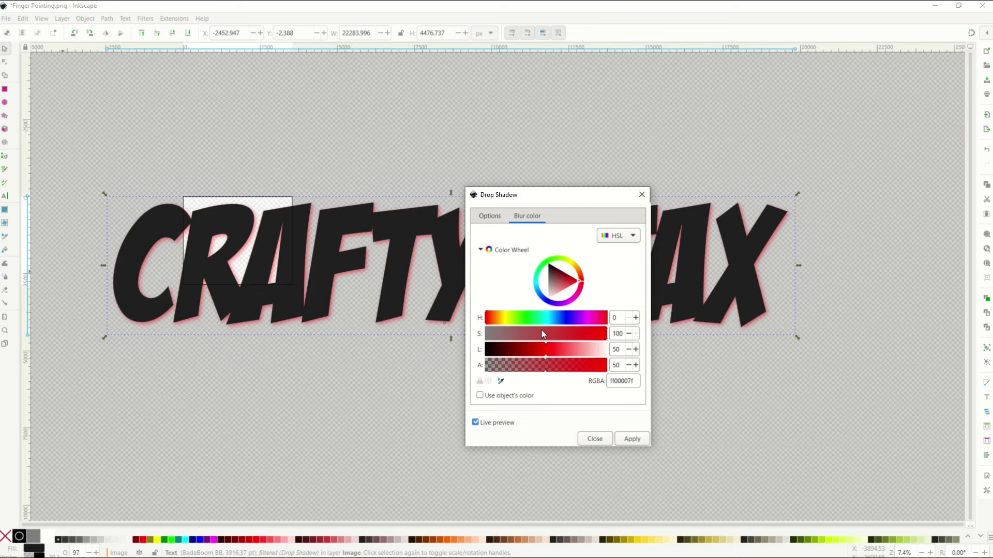
pyautogui.moveTo(549, 297); pyautogui.dragTo(580, 281)
pyautogui.moveTo(544, 371); pyautogui.dragTo(590, 372)
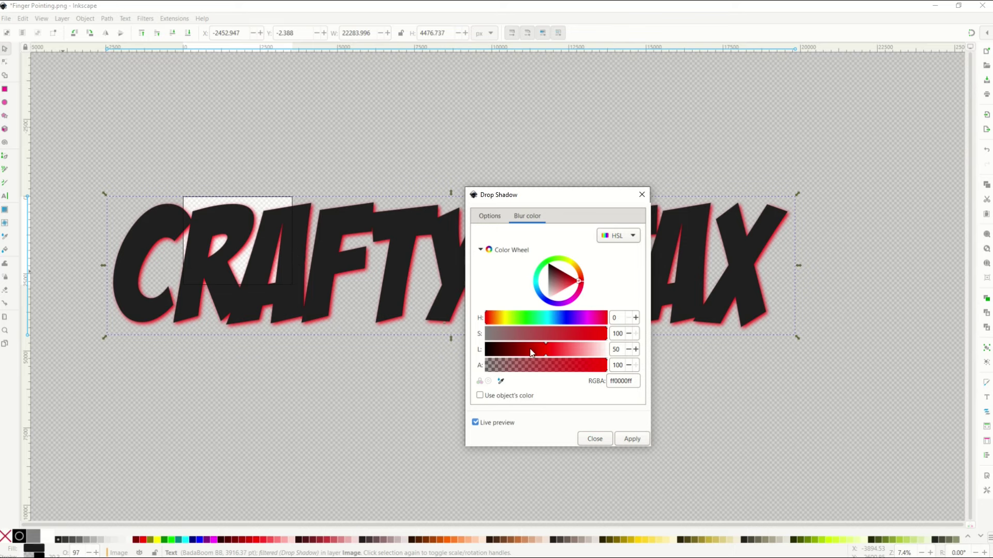
pyautogui.moveTo(545, 356)
pyautogui.mouseDown()
pyautogui.moveTo(613, 351)
pyautogui.moveTo(470, 349)
pyautogui.moveTo(543, 351)
pyautogui.mouseUp()
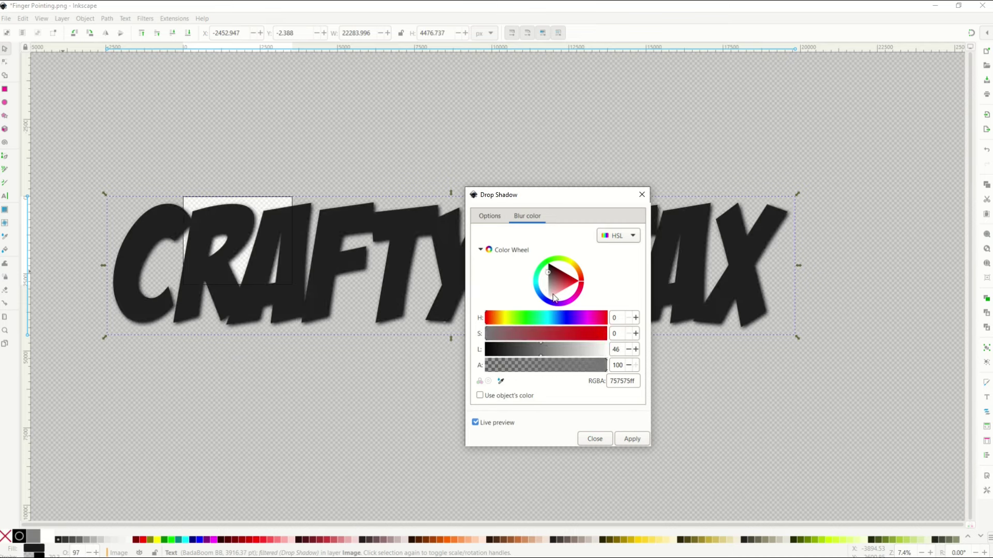
pyautogui.moveTo(548, 272); pyautogui.dragTo(594, 285)
# Set both shadow offsets to 50 px and the blur radius to 0, and apply the Drop Shadow
pyautogui.click(489, 216)
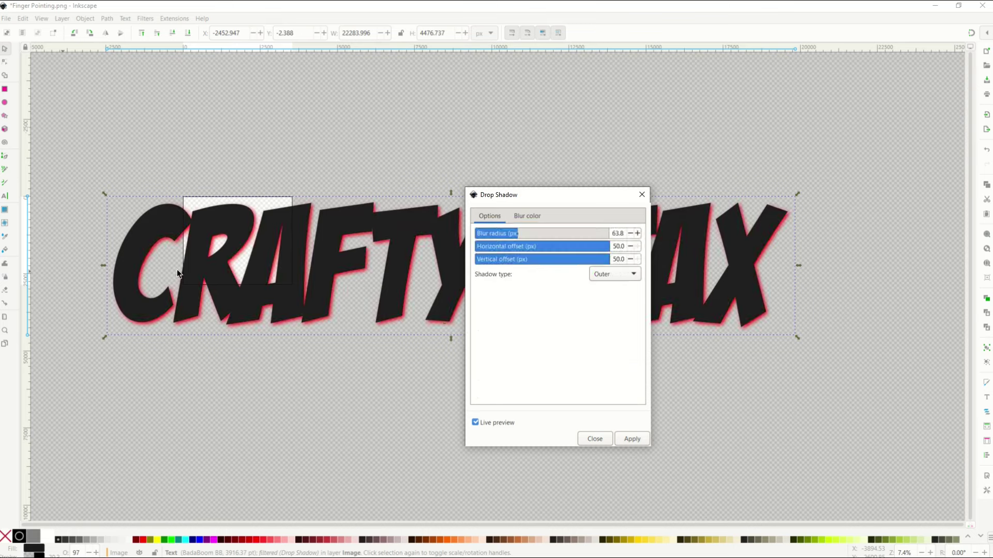
pyautogui.moveTo(515, 235); pyautogui.dragTo(476, 235)
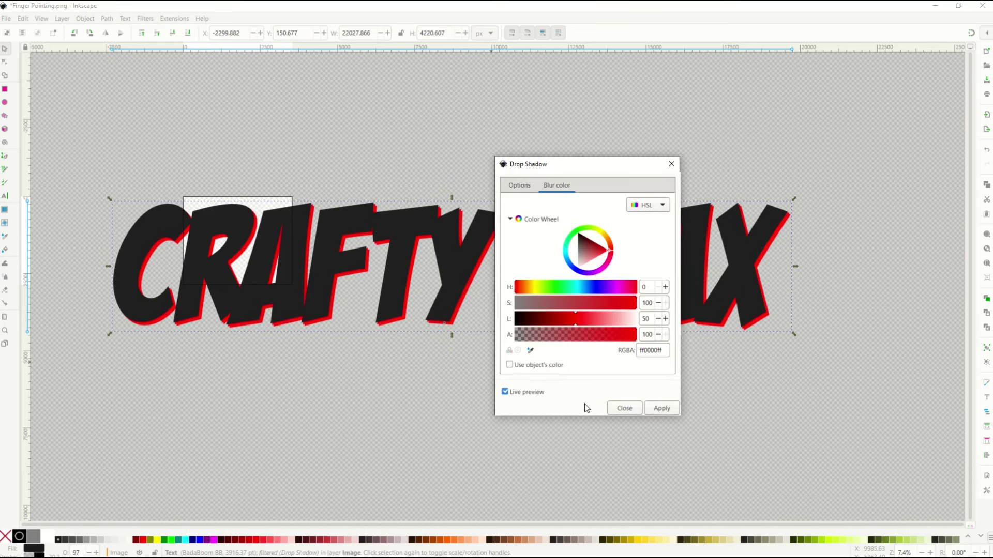
pyautogui.click(656, 412)
pyautogui.click(625, 409)
# Apply another opaque red Drop Shadow with 50 px offsets and no blur to the text, and inspect the letter edges up close
pyautogui.click(109, 19)
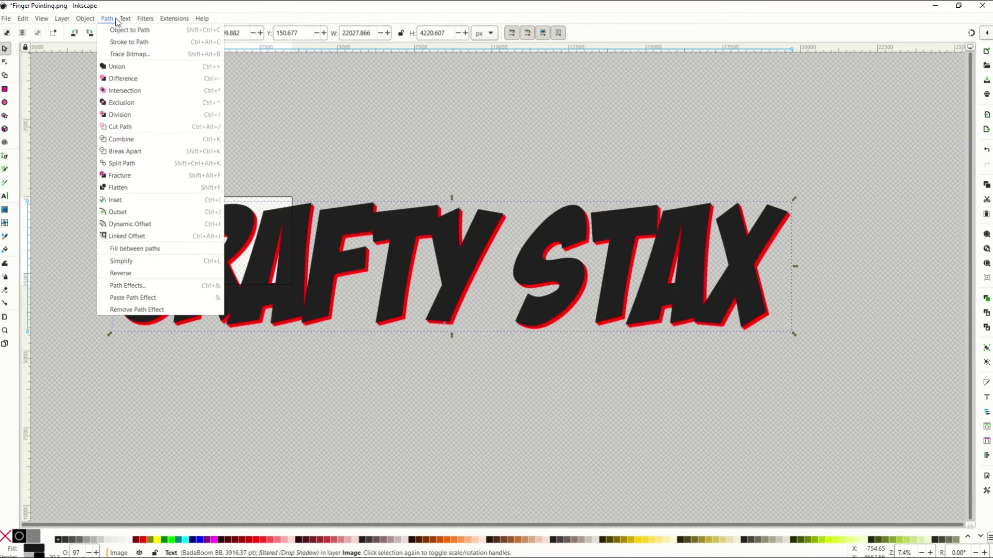
pyautogui.moveTo(145, 19)
pyautogui.moveTo(214, 226)
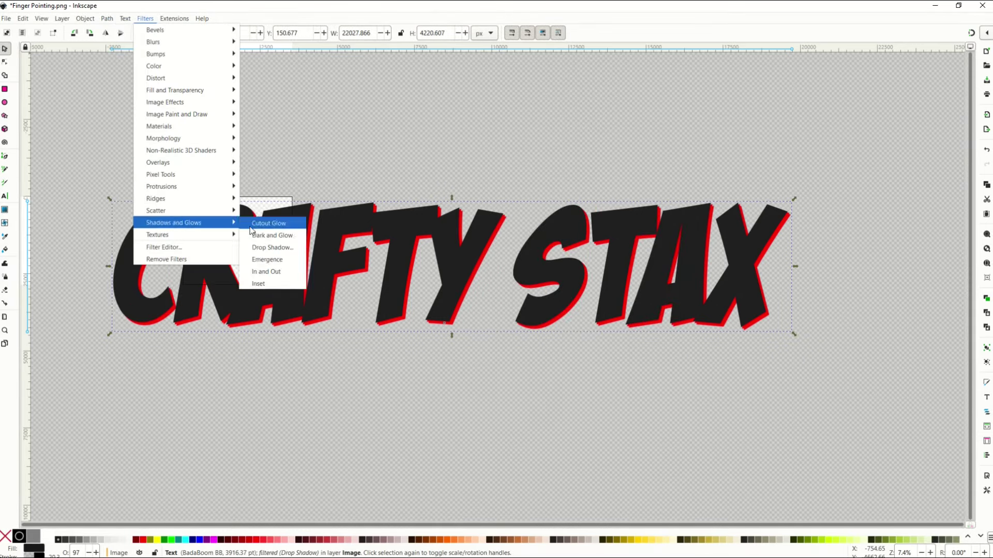
pyautogui.click(355, 254)
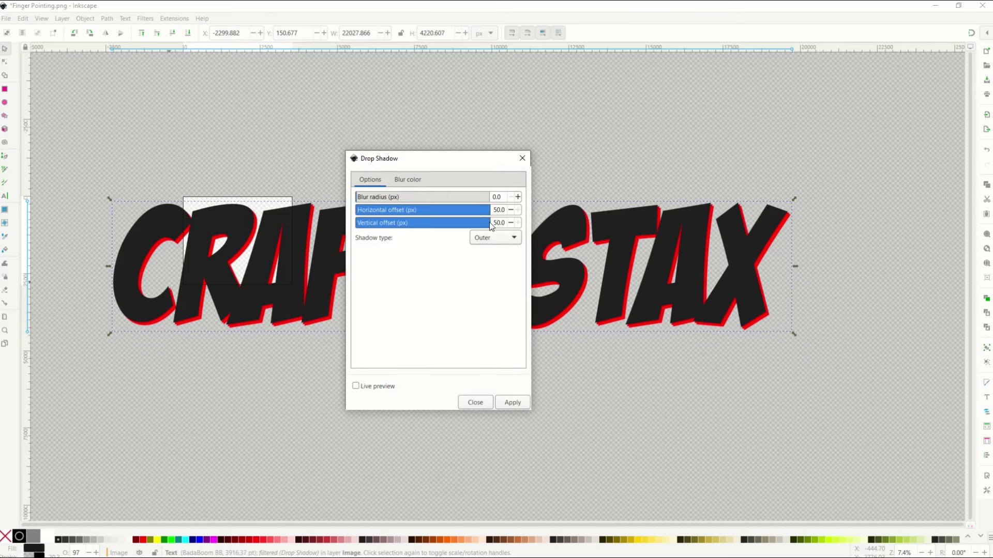
pyautogui.moveTo(433, 168); pyautogui.dragTo(530, 168)
pyautogui.click(500, 180)
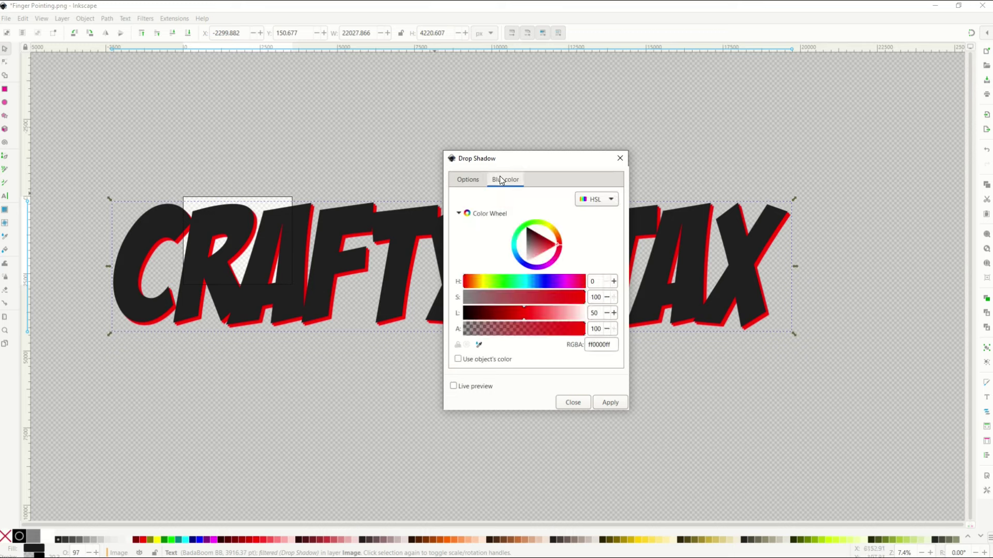
pyautogui.click(608, 403)
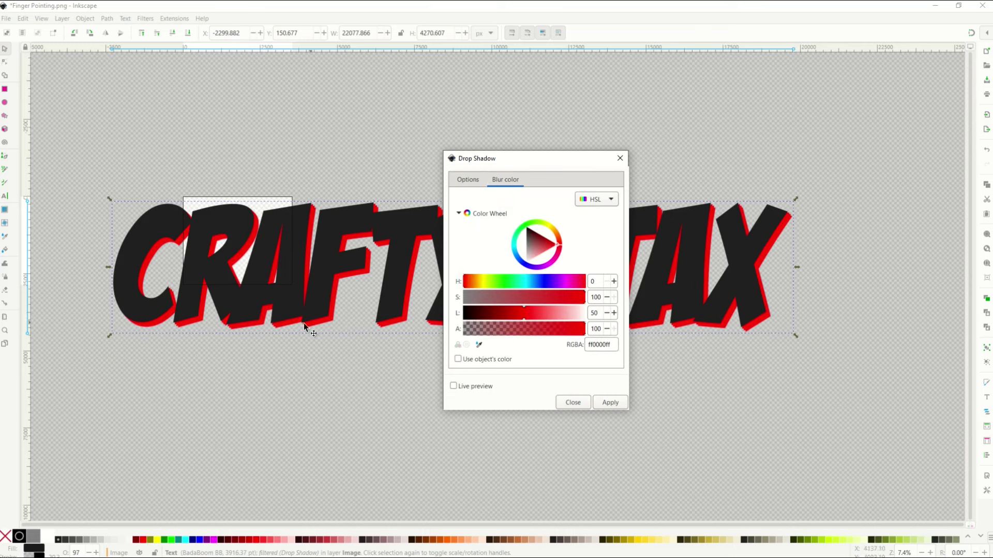
pyautogui.keyDown('ctrl'); pyautogui.scroll(2, 268, 325); pyautogui.keyUp('ctrl')
pyautogui.keyDown('ctrl'); pyautogui.scroll(3, 269, 326); pyautogui.keyUp('ctrl')
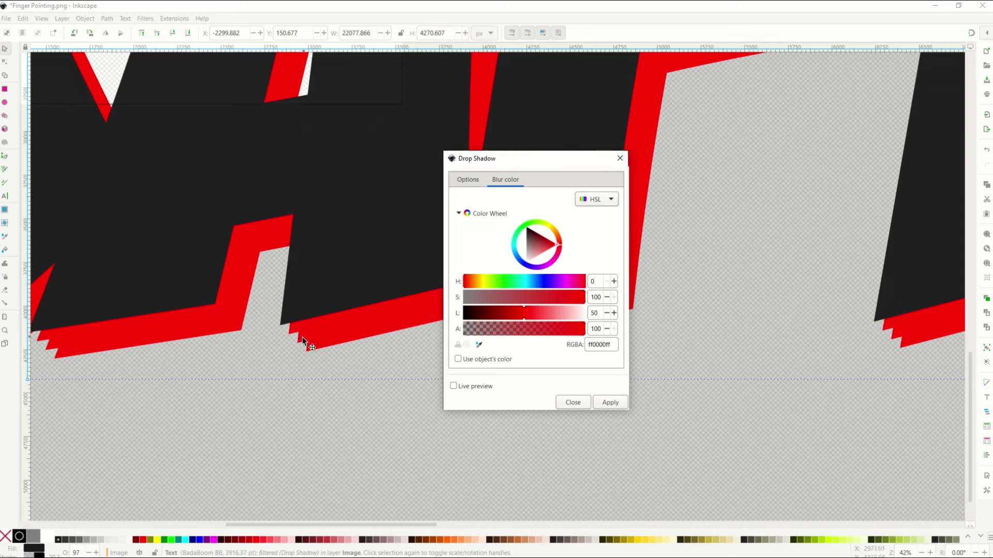
pyautogui.scroll(-4, 321, 343)
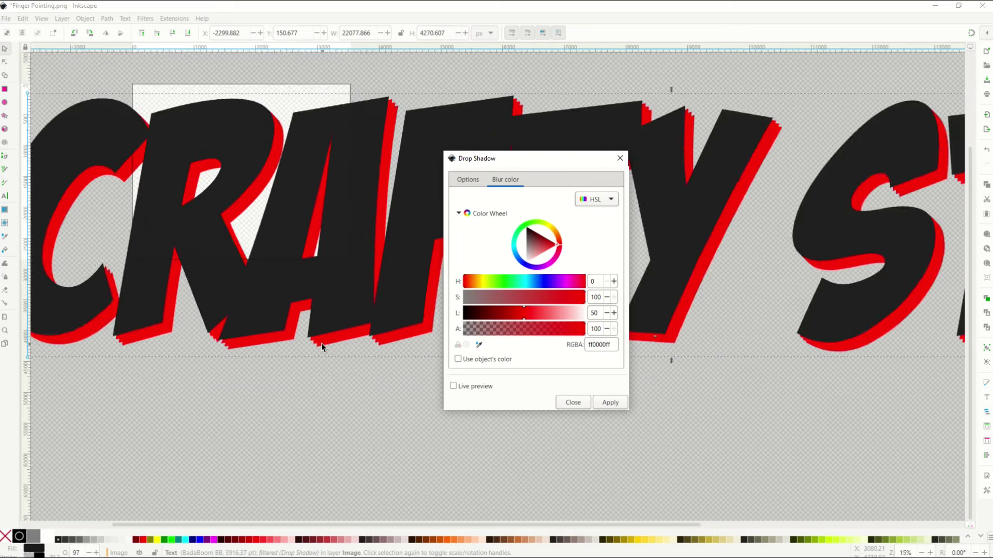
pyautogui.scroll(-1, 322, 343)
pyautogui.scroll(2, 321, 343)
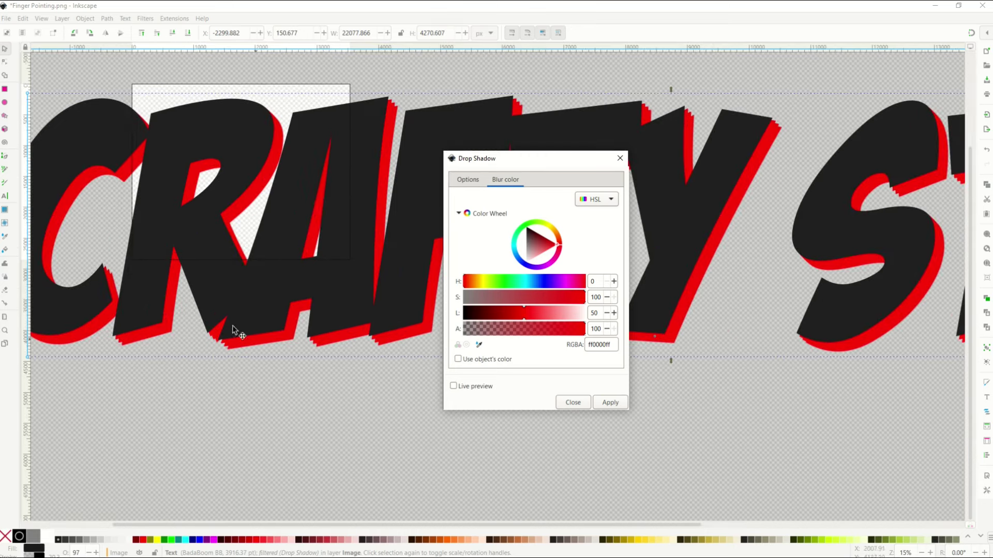
pyautogui.click(567, 403)
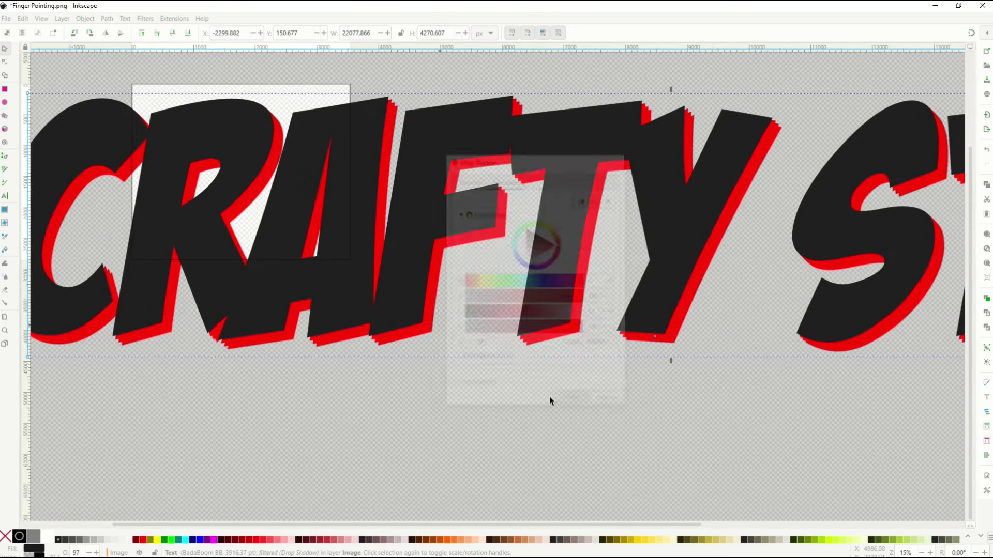
# Paste plain CRAFTY STAX text copies above the shadowed text, and fill the overlapping top copy with red
pyautogui.scroll(-3, 305, 337)
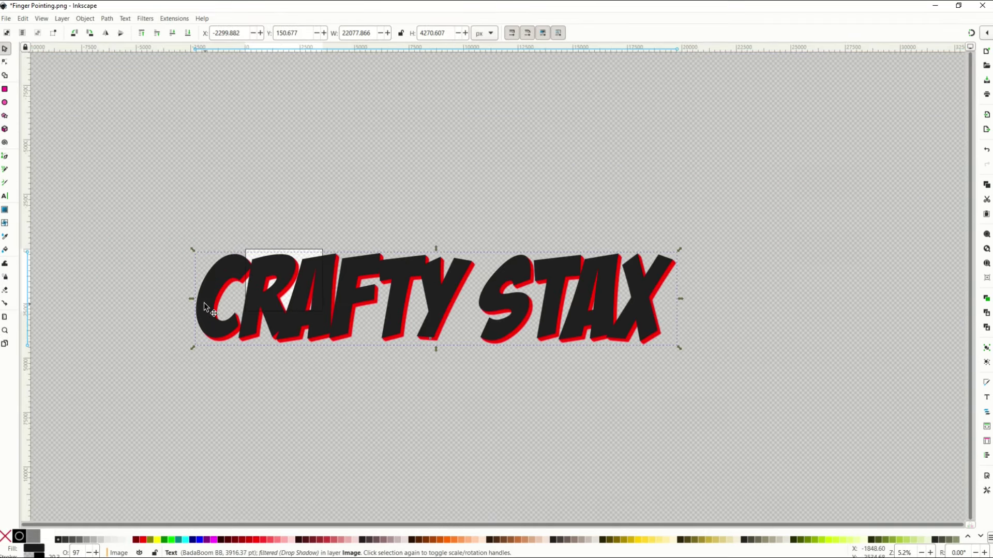
pyautogui.hotkey('ctrl', 'v')
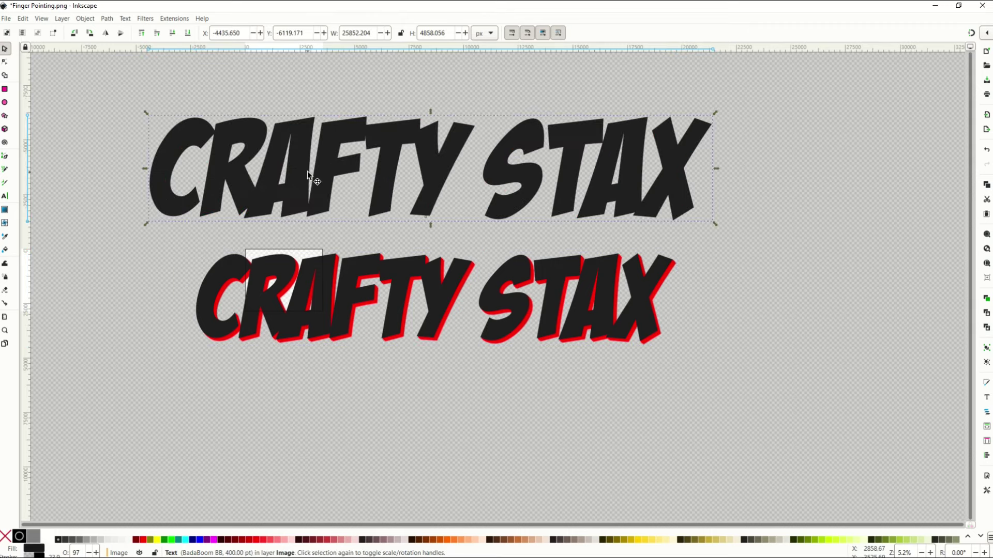
pyautogui.moveTo(308, 171); pyautogui.dragTo(256, 202)
pyautogui.click(249, 540)
# Send the red copy to the bottom of the object stack and shift the black text up and left over it
pyautogui.rightClick(257, 201)
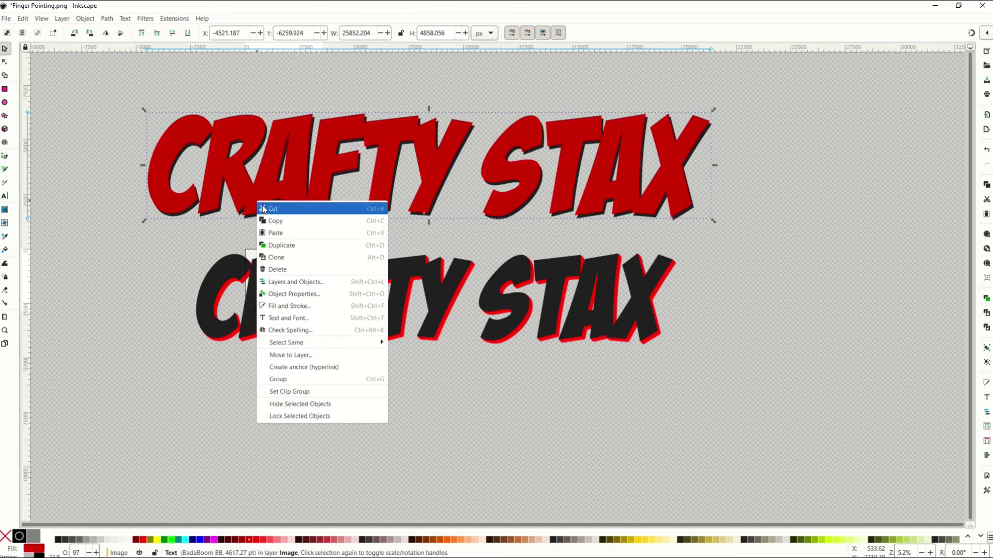
pyautogui.click(282, 283)
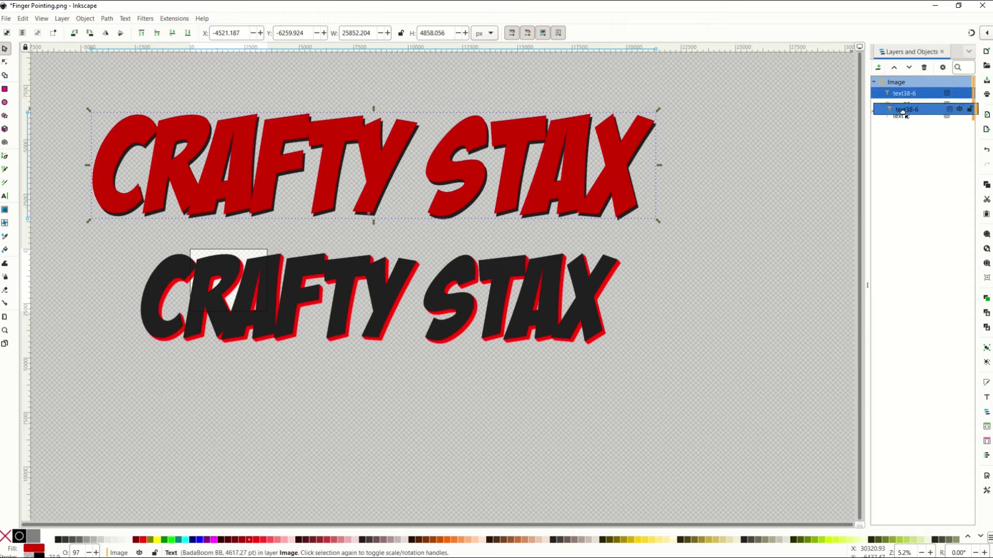
pyautogui.press('End')
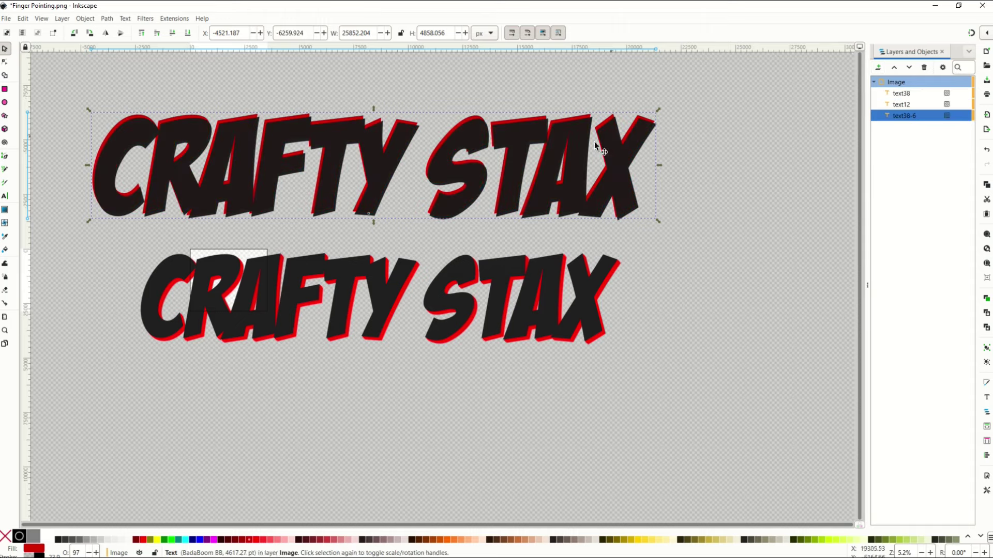
pyautogui.moveTo(461, 165); pyautogui.dragTo(441, 167)
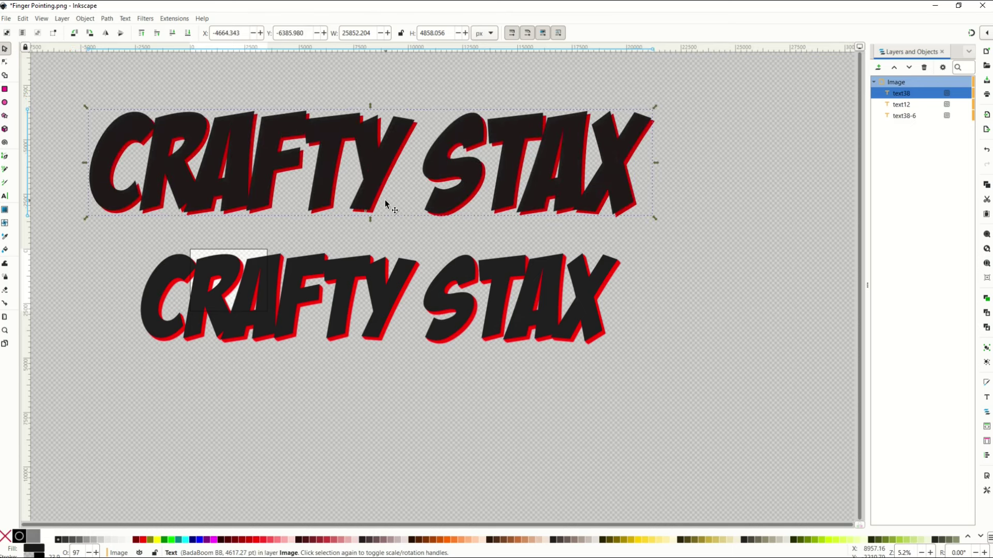
pyautogui.click(375, 242)
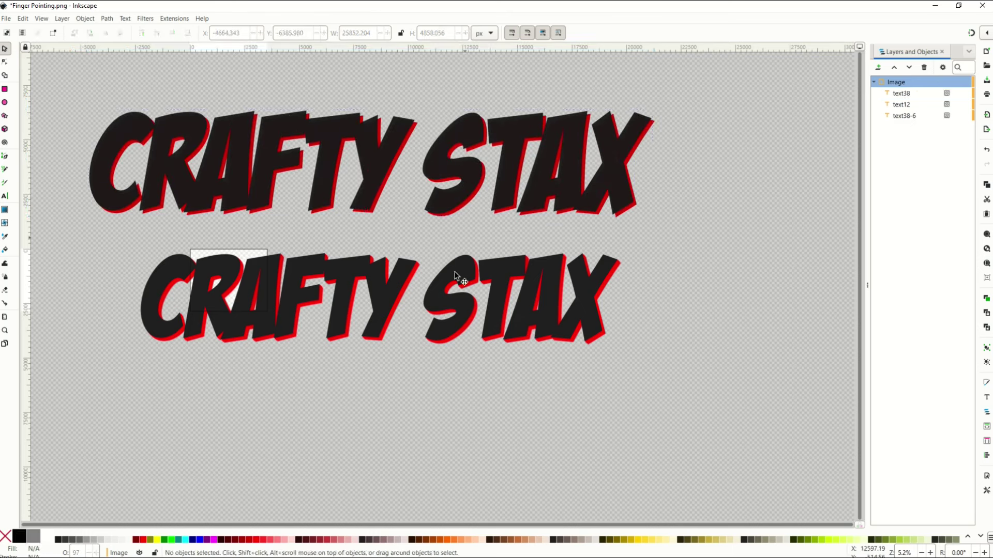